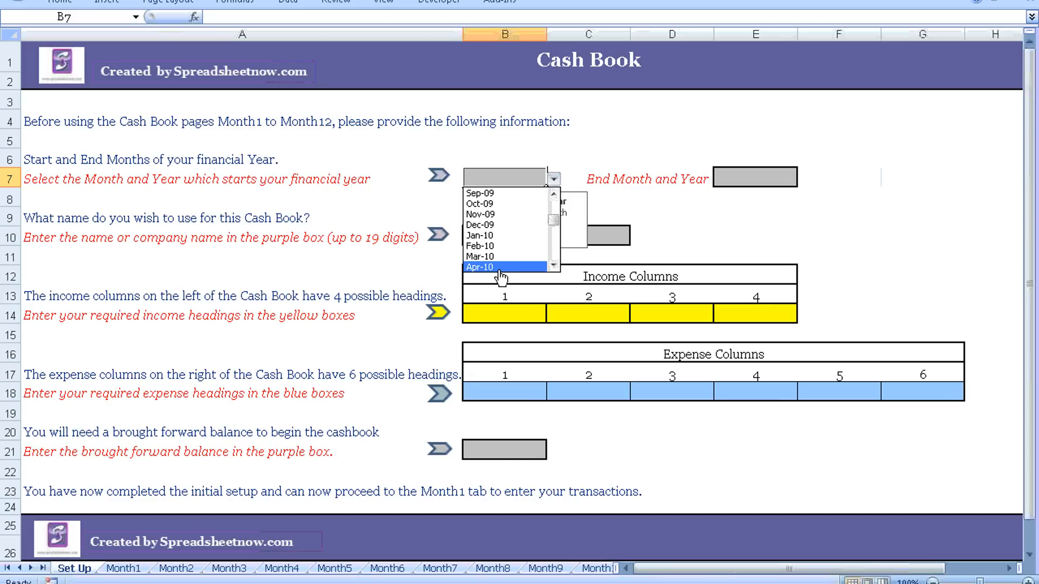
Set the financial year's start month to Apr-10 and enter Test Company Ltd as the cash book's company name.
left_click(500, 267)
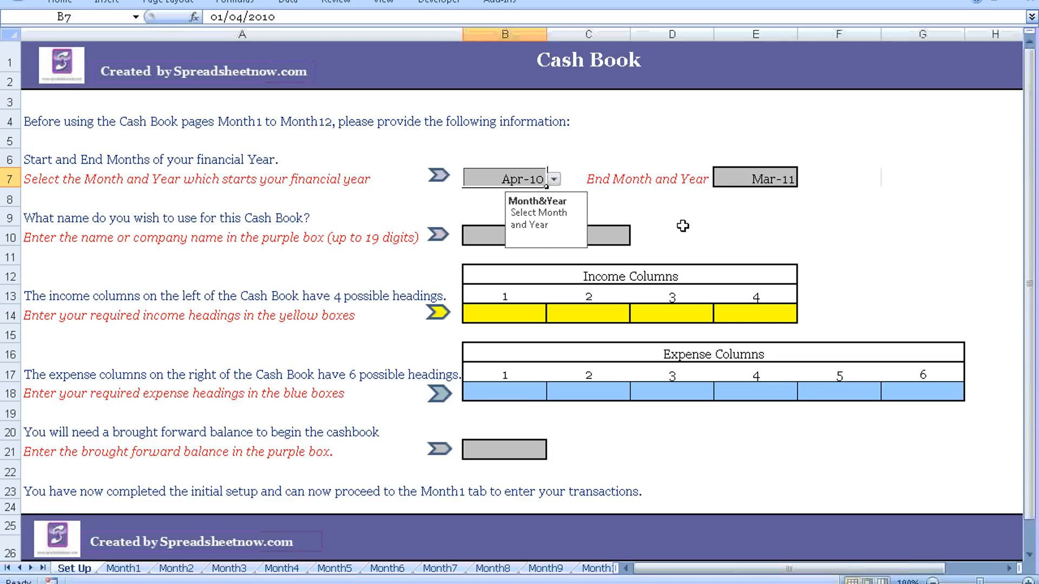
left_click(483, 236)
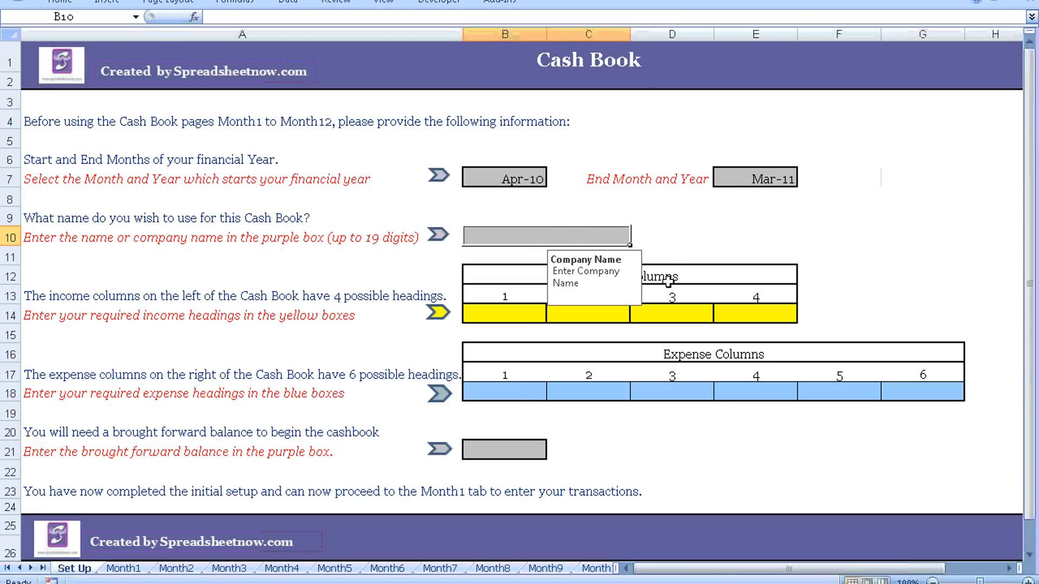
type("Test C")
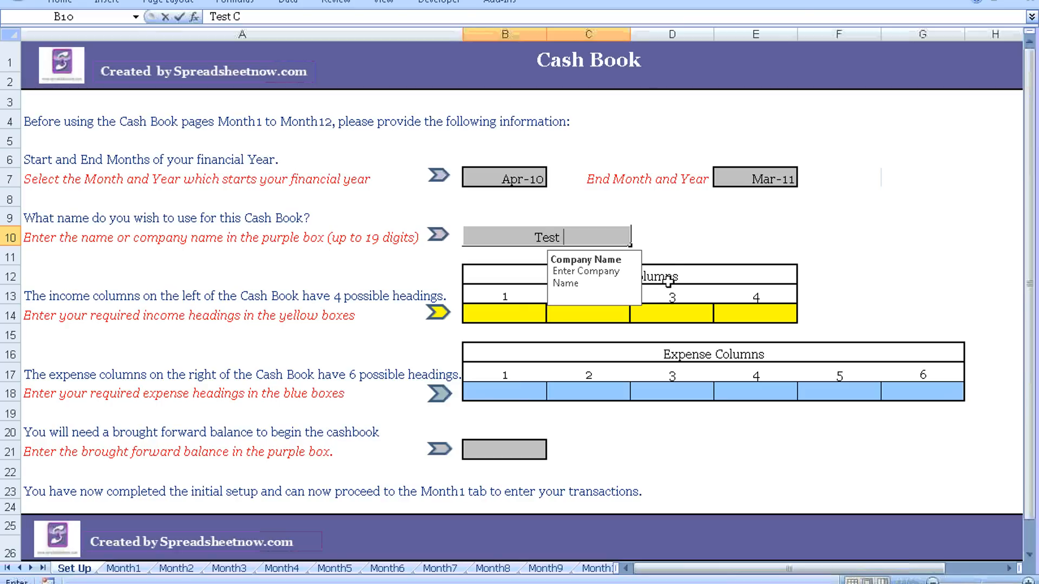
type("ompany Ltd")
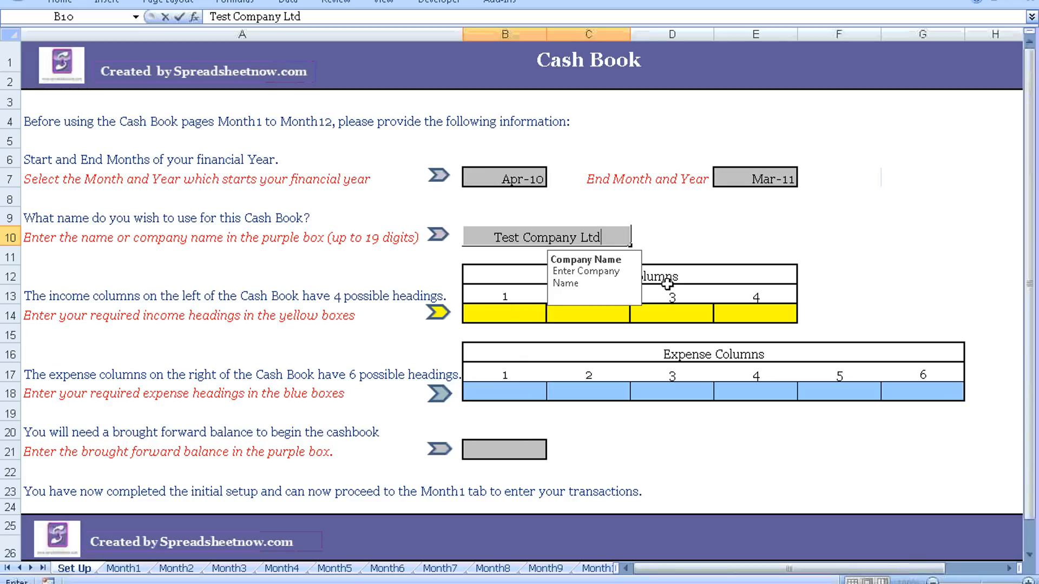
Fill in the four income column headings as Interest, Capital, Sales and Misc.
left_click(521, 311)
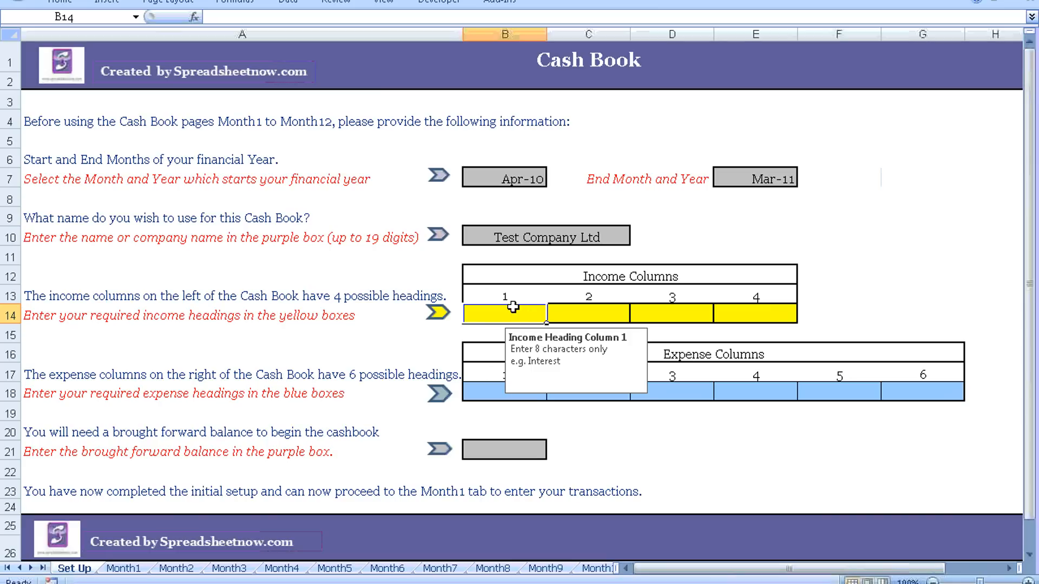
type("Interest")
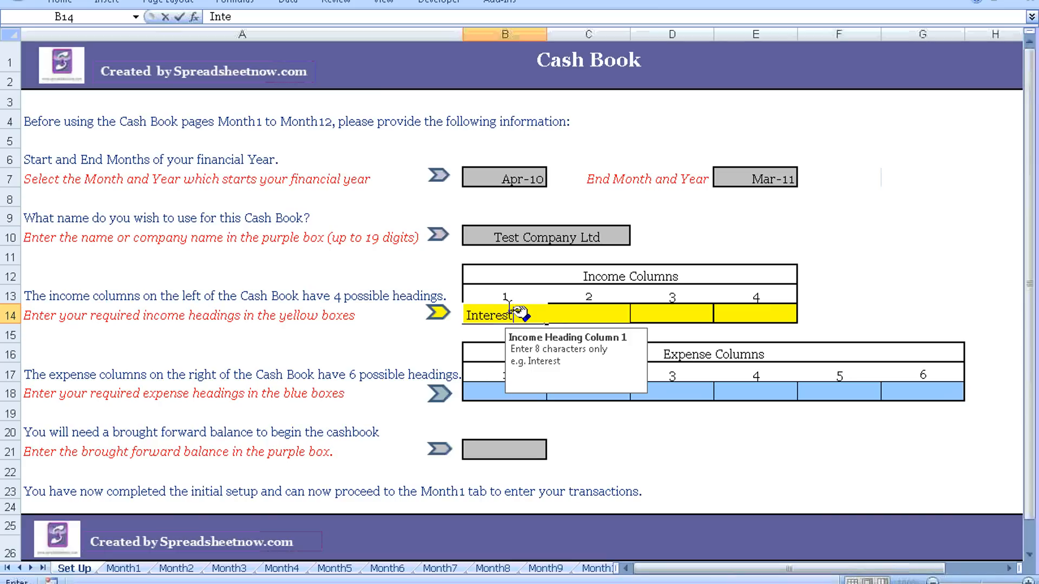
key("Tab")
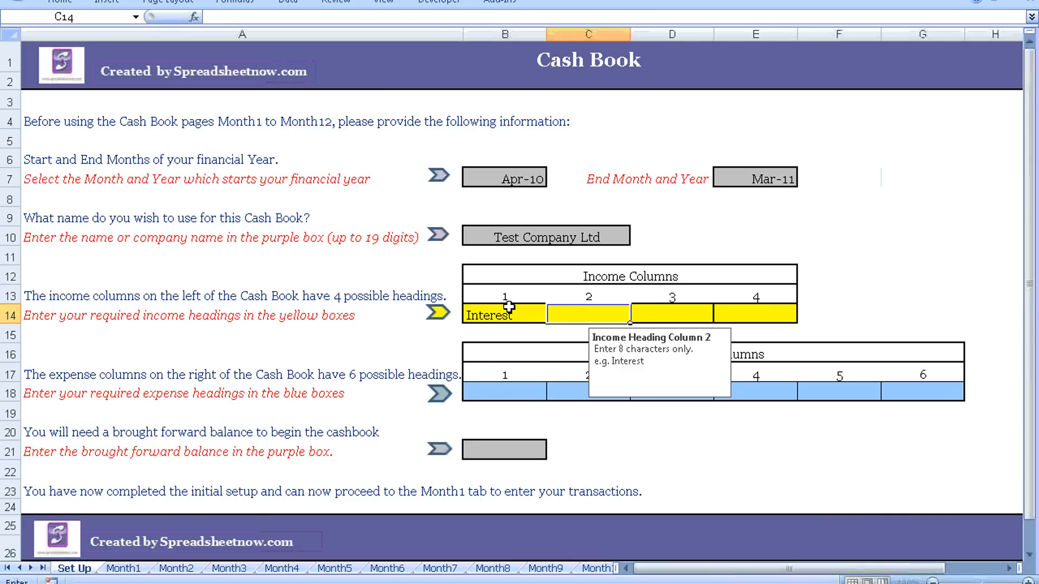
type("Capital")
key("Tab")
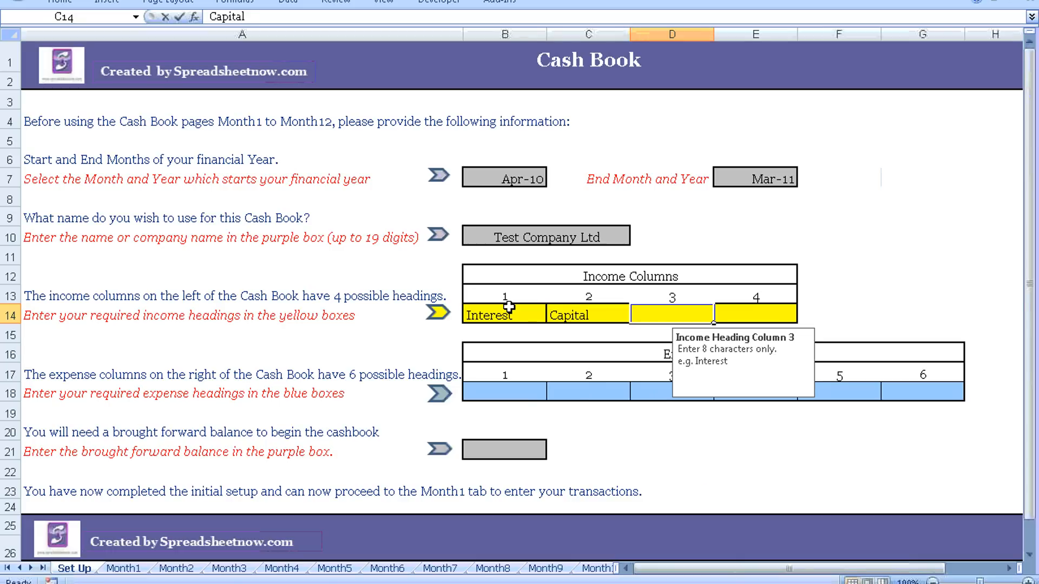
type("Sales")
key("Tab")
type("Misc")
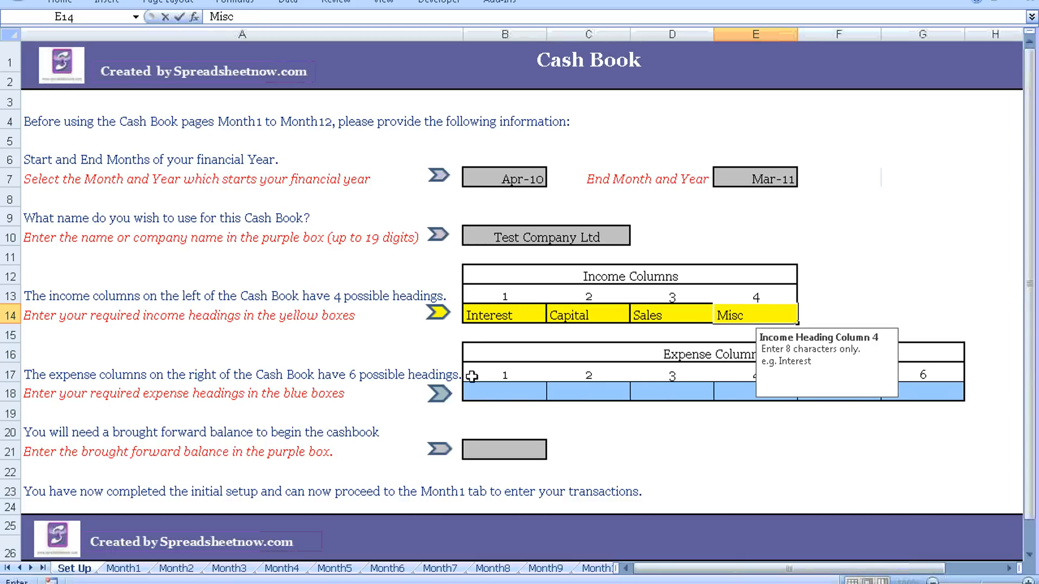
Enter Heating, Travel and Stat'ery as the headings of expense columns 1 to 3.
left_click(493, 394)
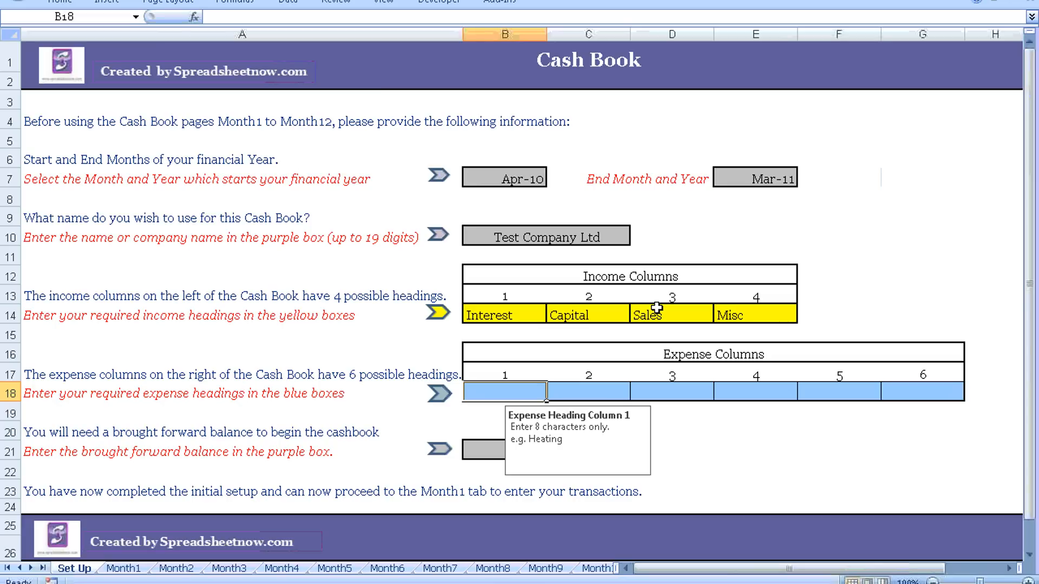
type("Heating")
key("Tab")
type("T")
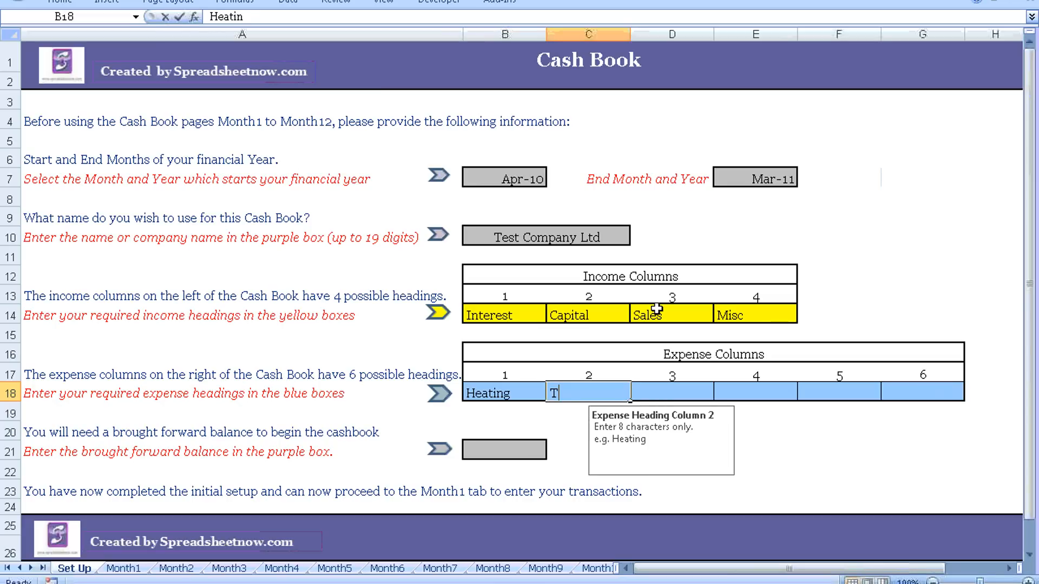
type("ravel")
key("Tab")
type("Stat'ery")
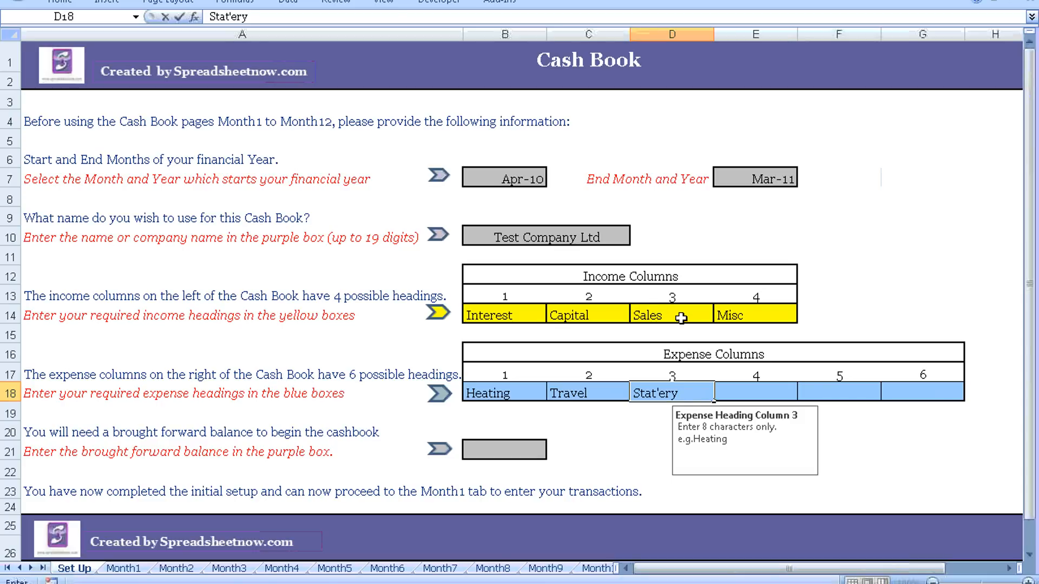
Enter Audit, Software and Sundry as the headings of expense columns 4 to 6.
left_click(740, 395)
type("Audit")
key("Tab")
type("Software")
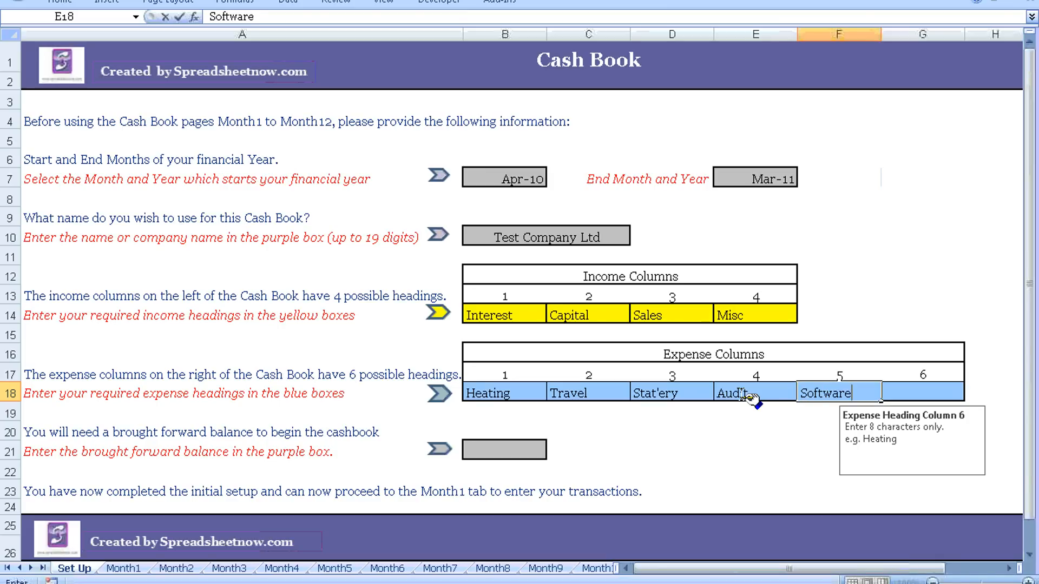
key("Tab")
type("Sundry")
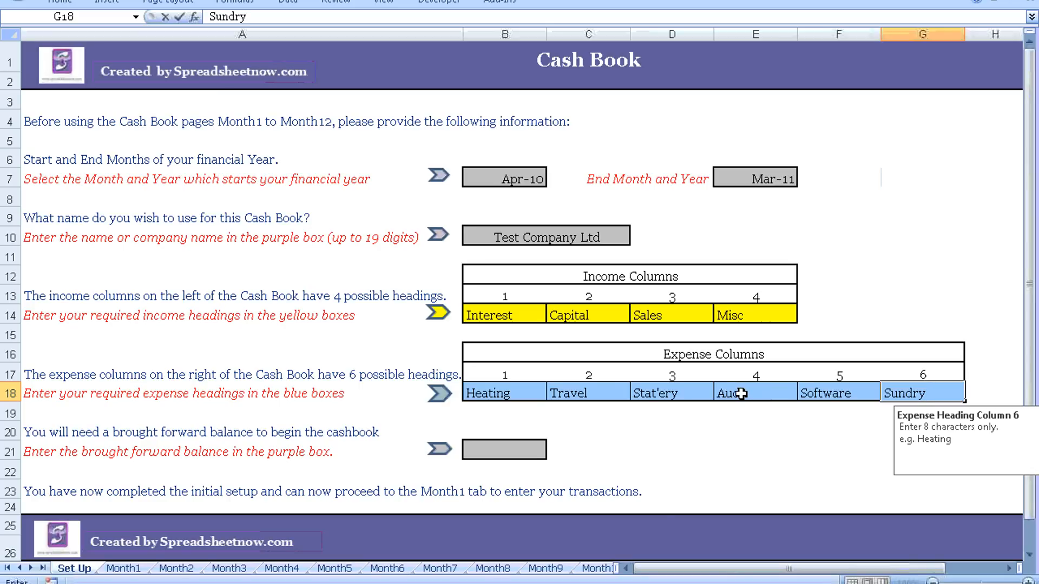
Enter a brought forward balance of 150.00 in cell B21.
left_click(481, 454)
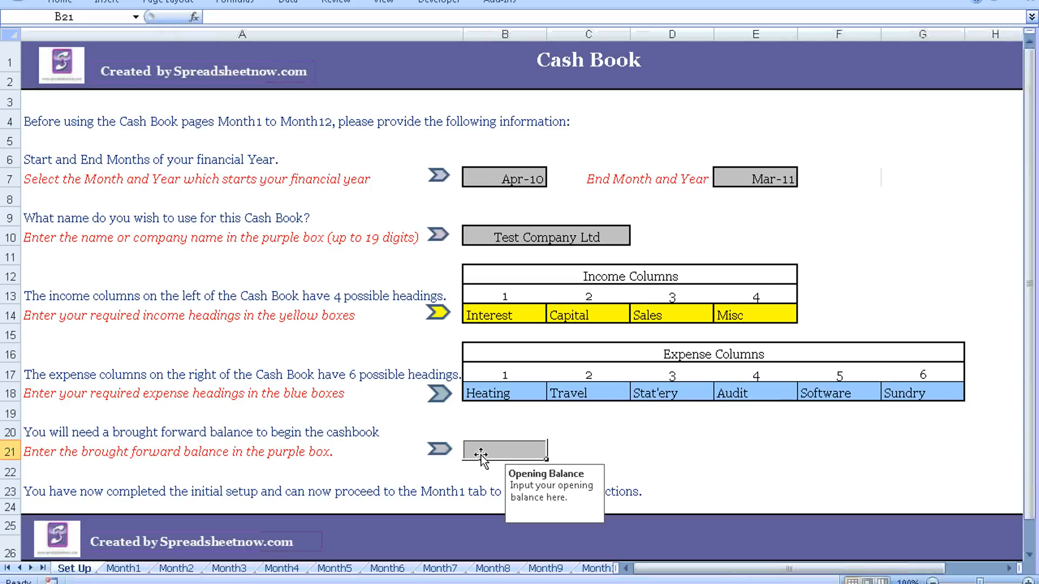
type("150")
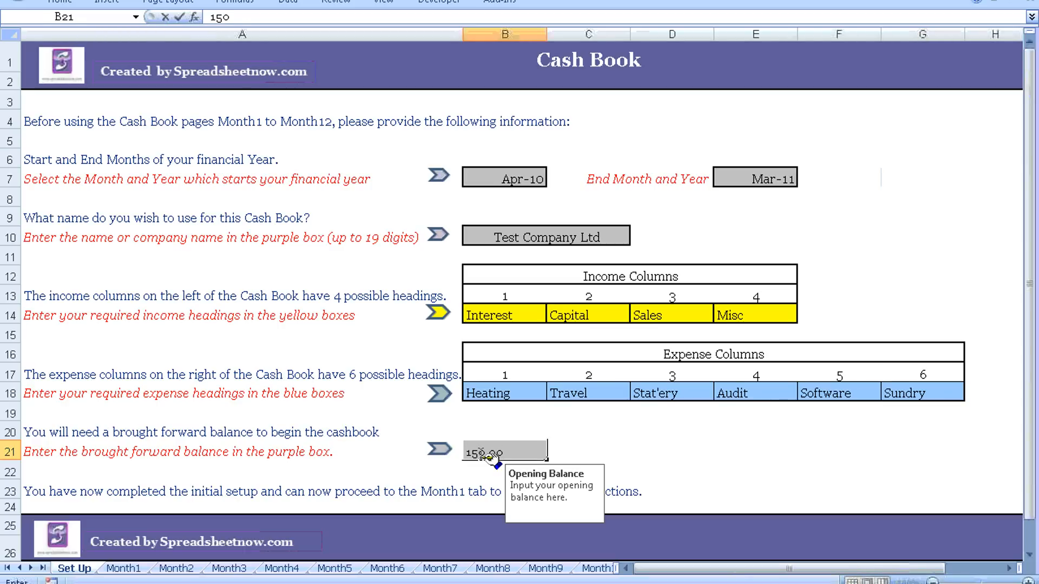
type(".00")
key("Return")
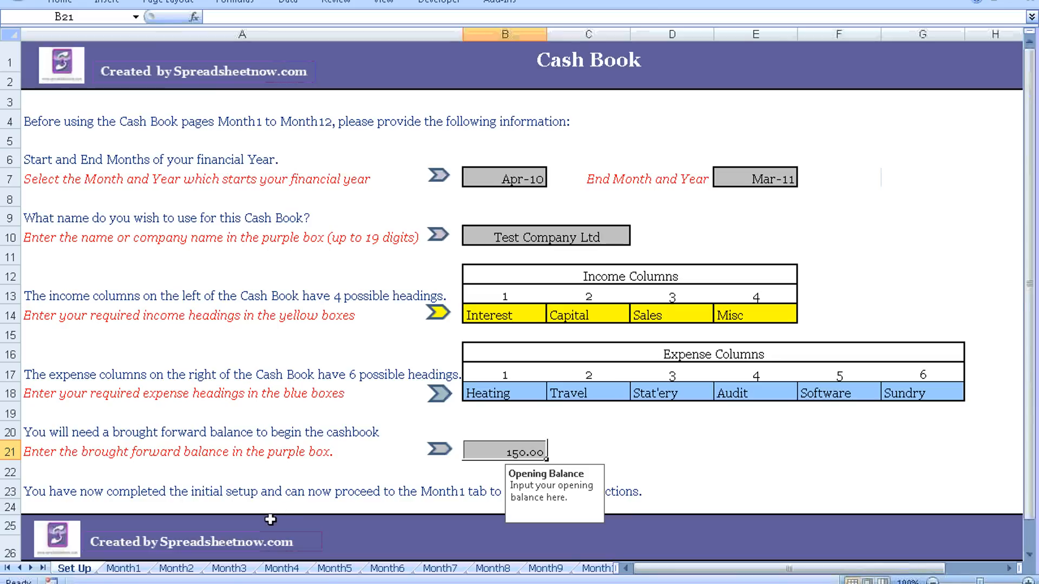
On the Month1 sheet, record an income entry in row 7 dated 12/04/10, detail Banking, with 10.00 under Interest.
left_click(132, 568)
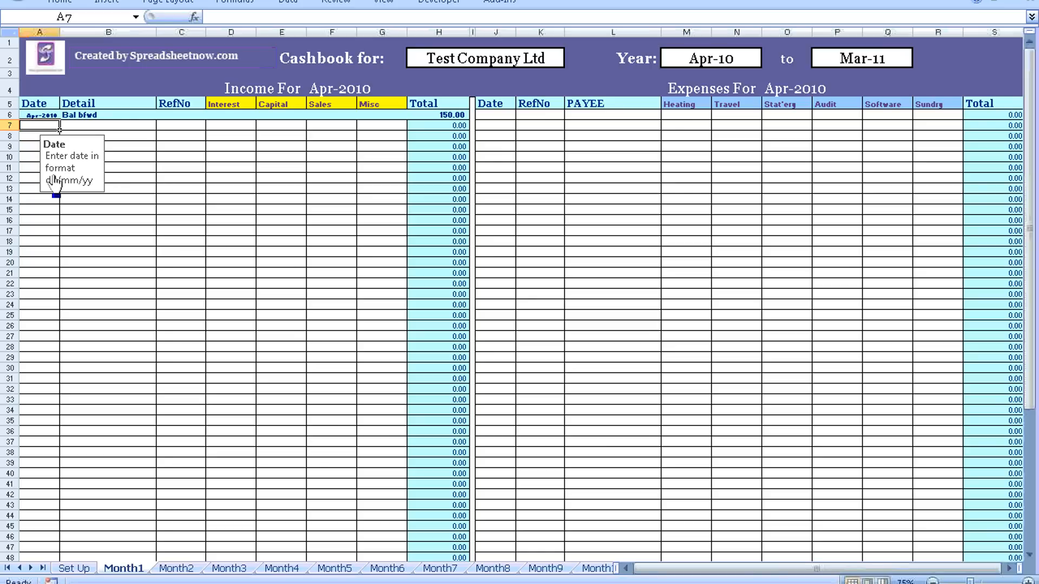
left_click(88, 125)
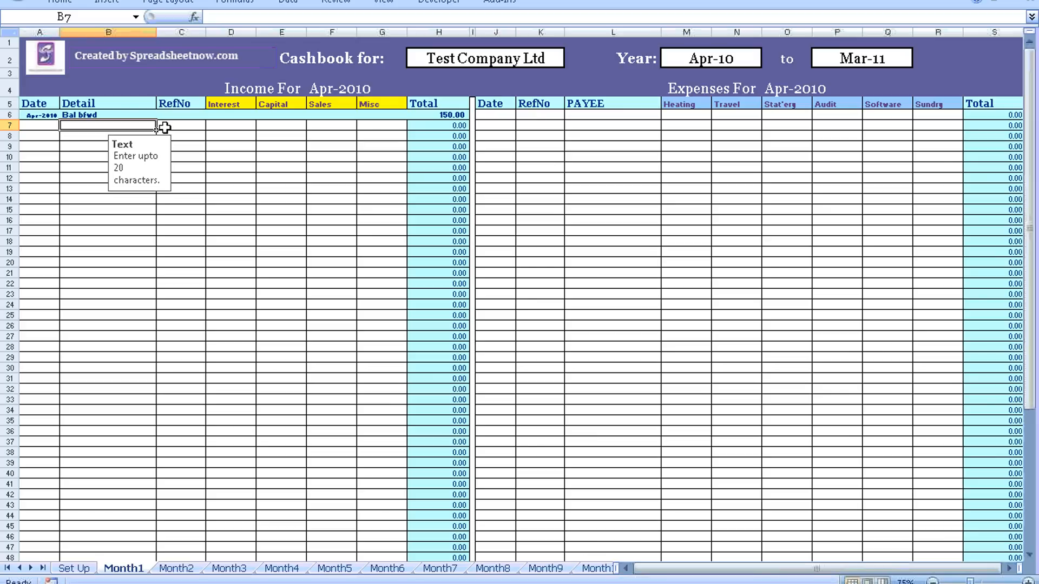
left_click(168, 125)
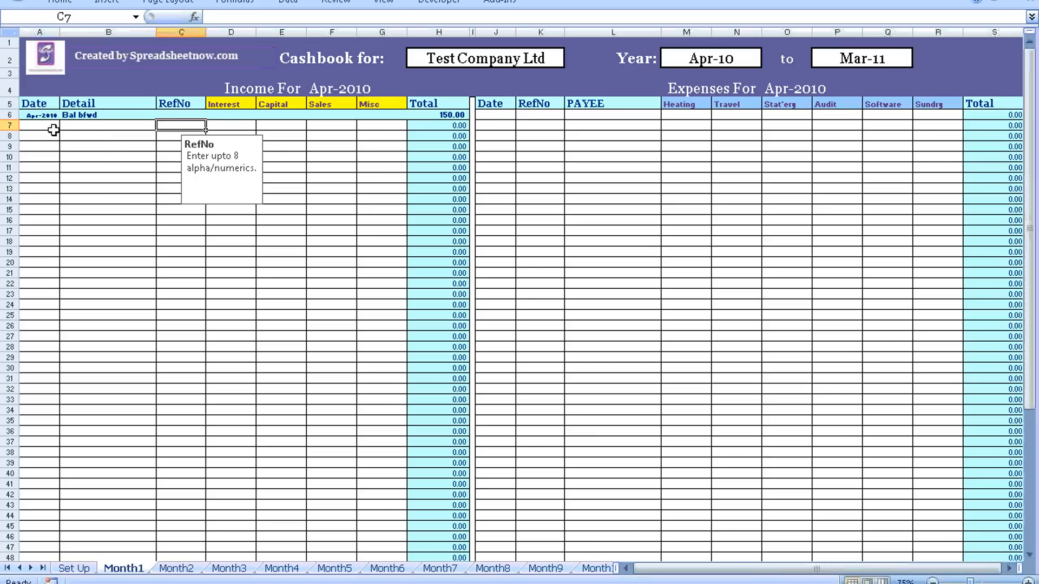
left_click(51, 125)
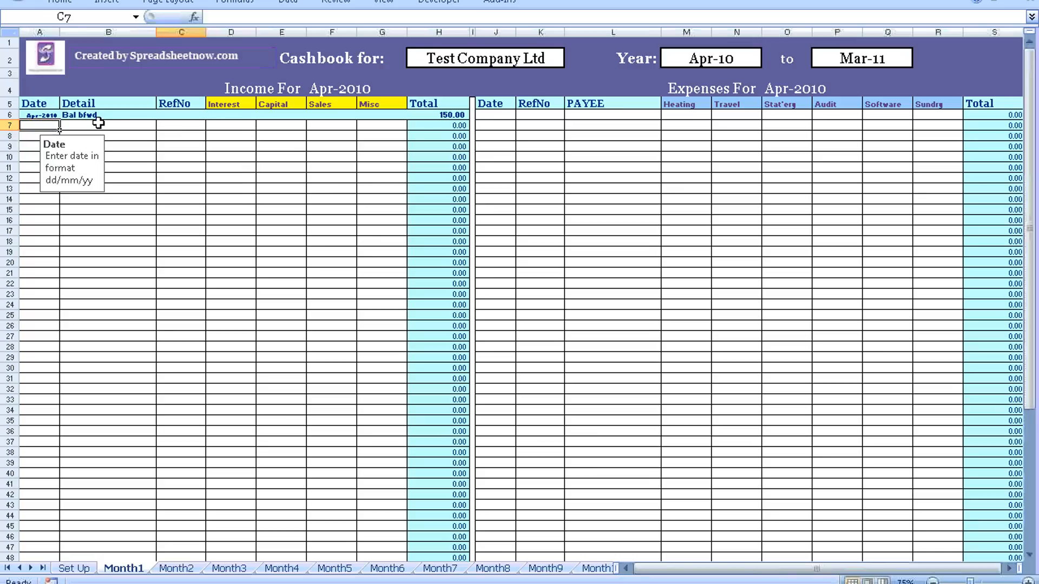
type("12/04")
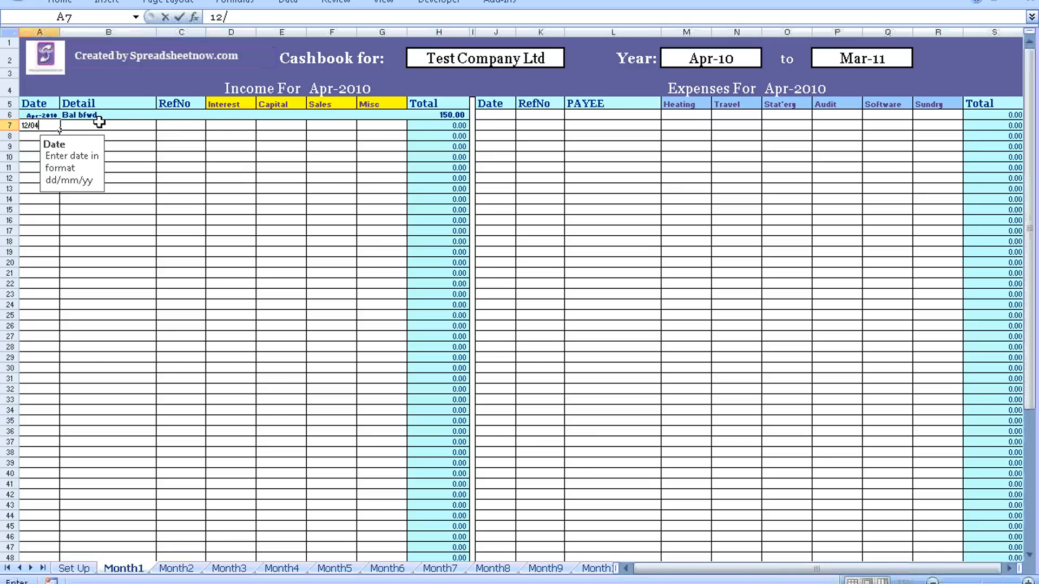
type("/10")
left_click(106, 125)
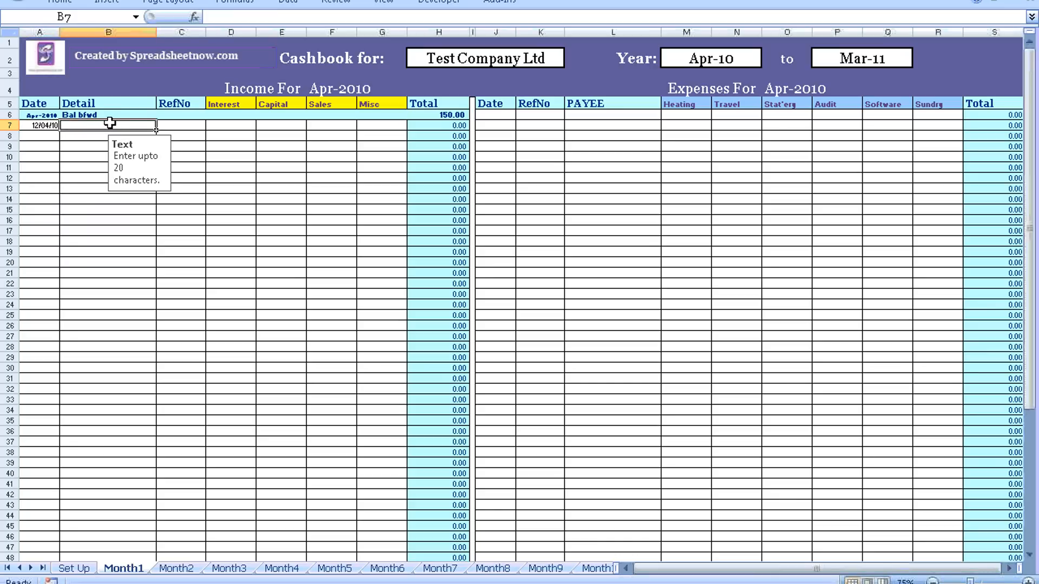
type("Banking")
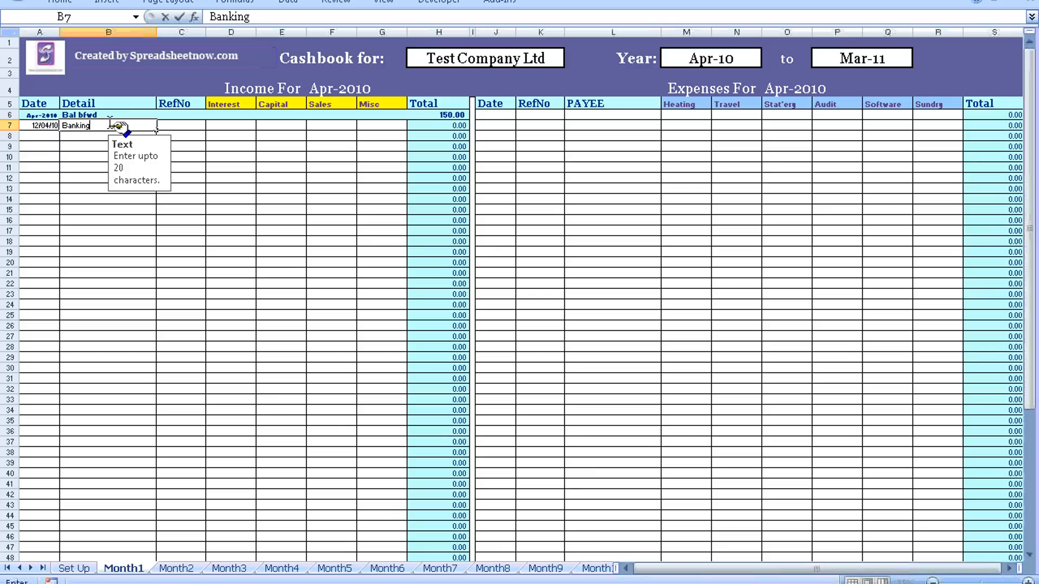
key("Tab")
key("Tab")
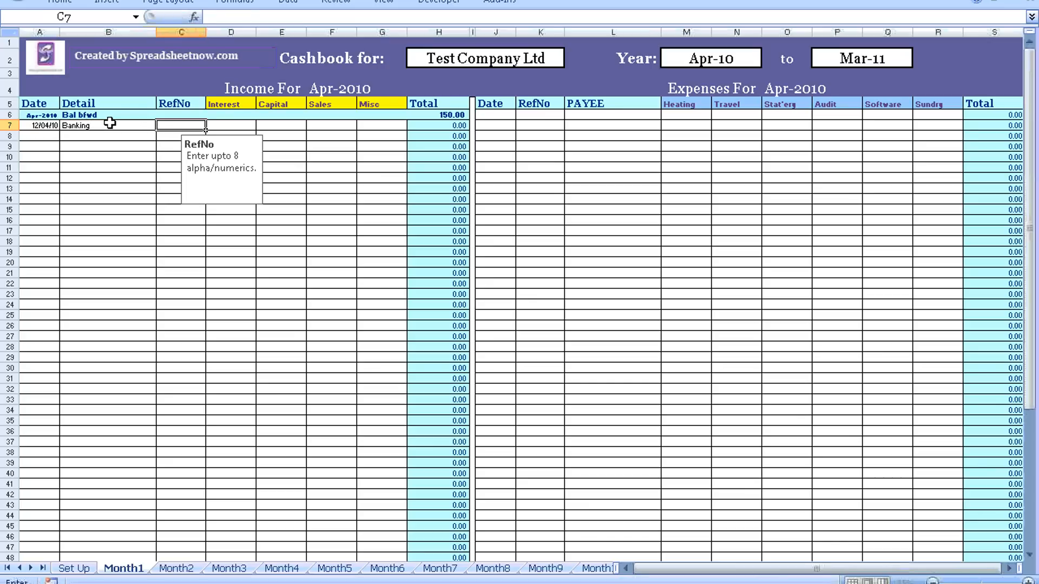
type("10.00")
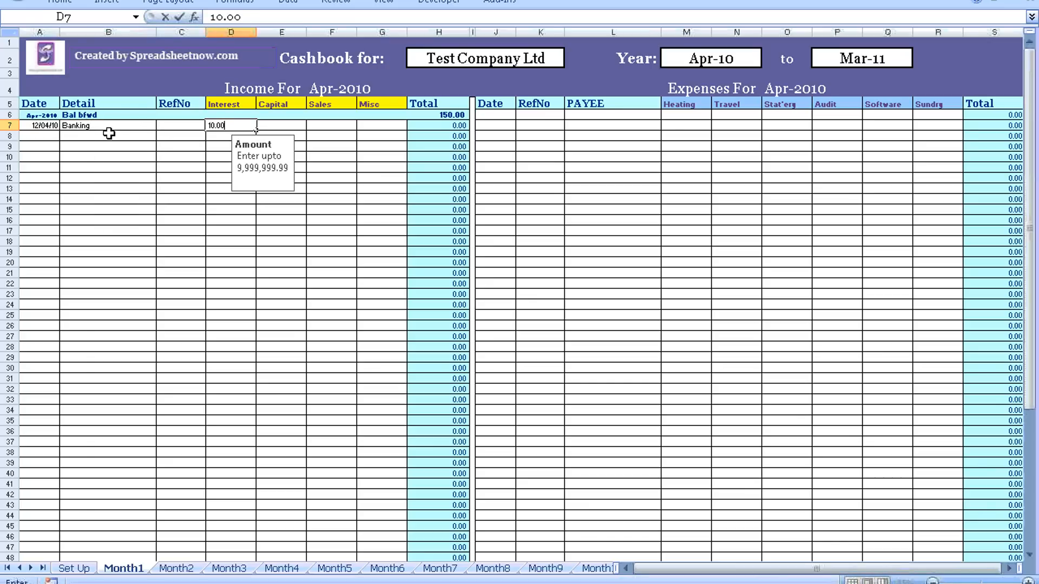
Start a second income entry in row 8 with the date 18/04/10 and the detail HRL.
left_click(38, 136)
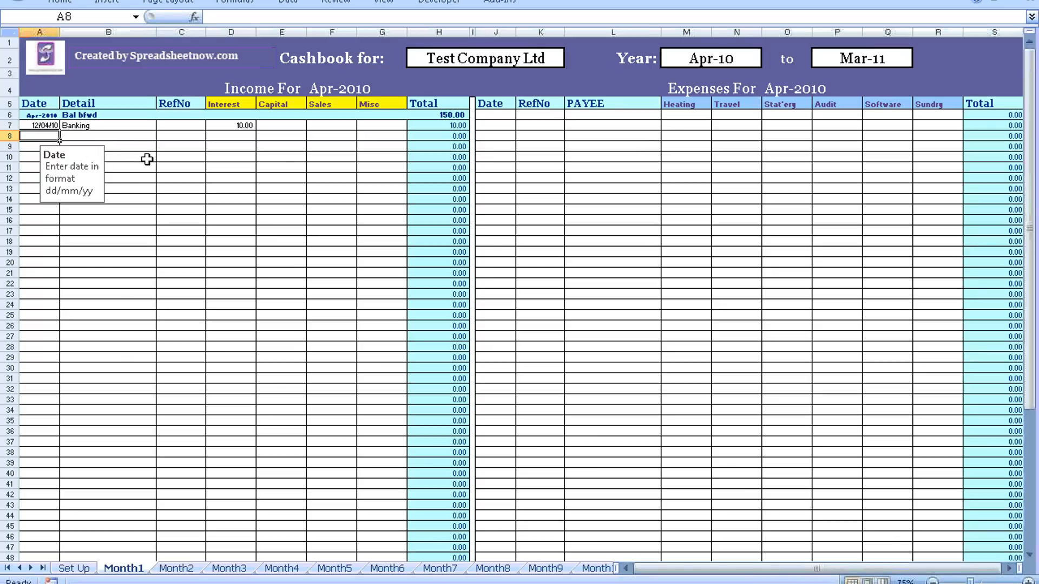
type("18")
type("/04/10")
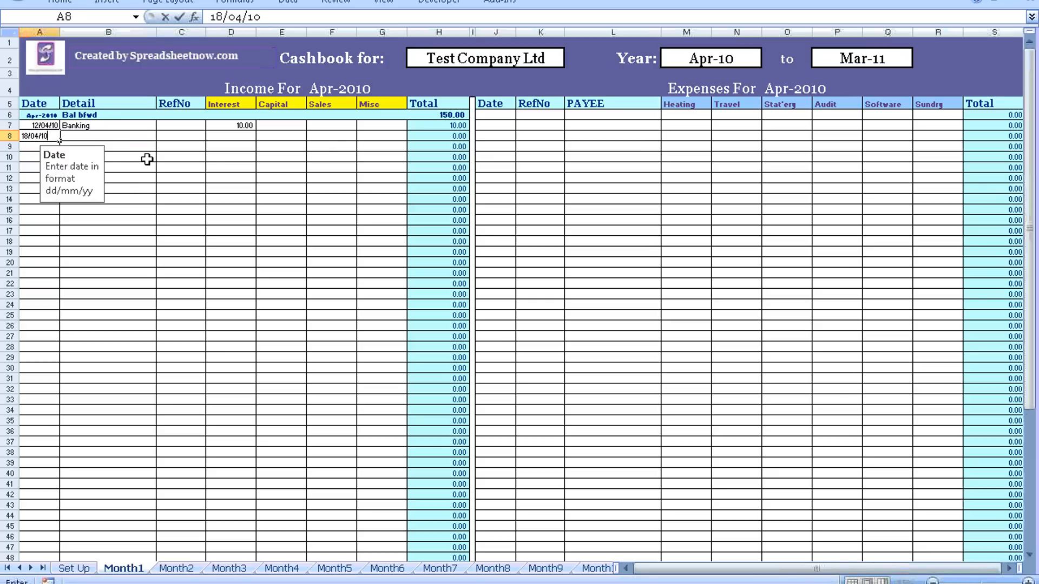
key("Tab")
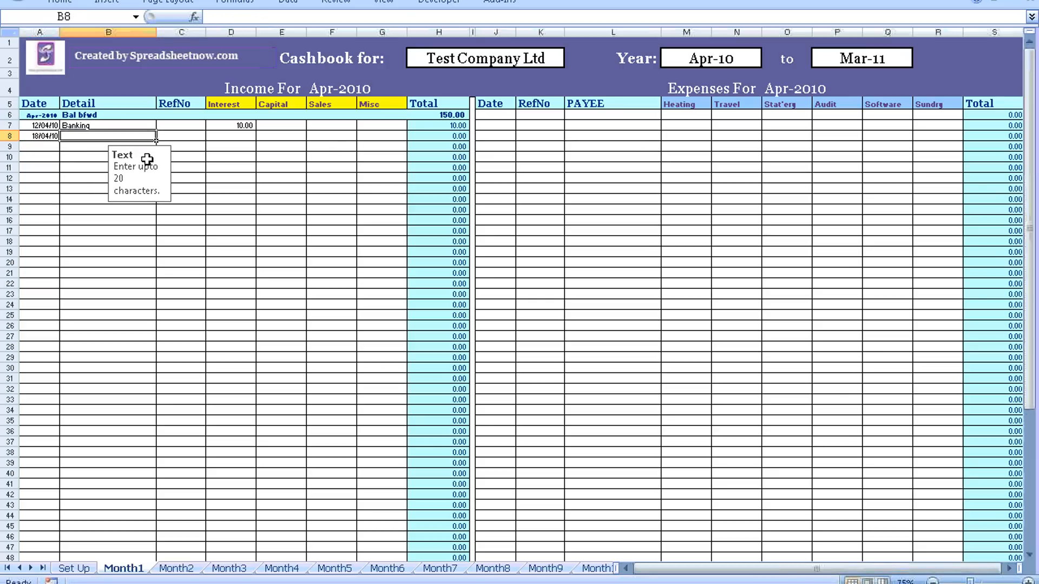
type("H")
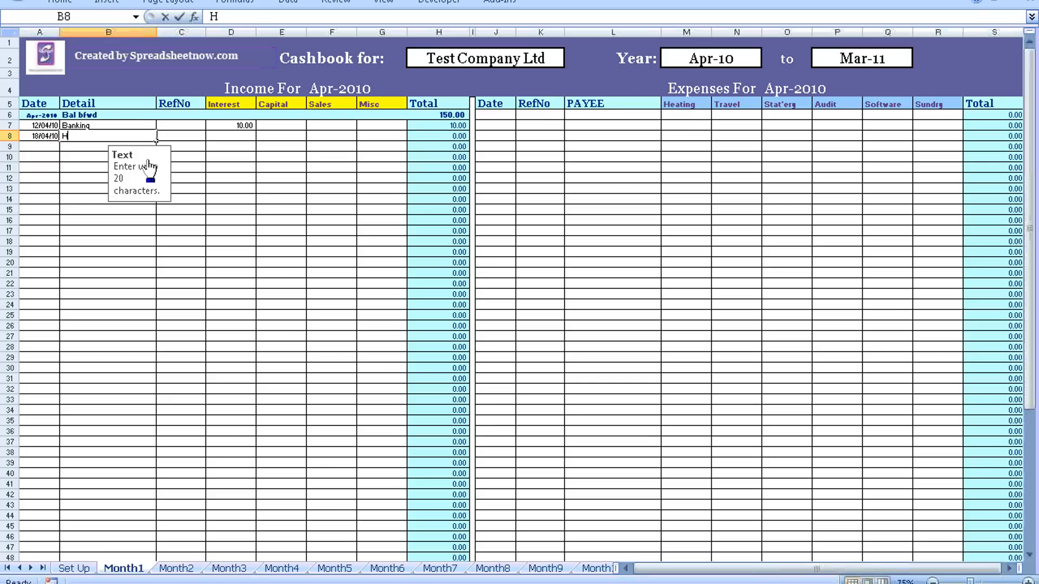
type("RL")
key("Tab")
Enter 2000 under Capital and 30 under Misc for the HRL income entry.
key("Tab")
key("Tab")
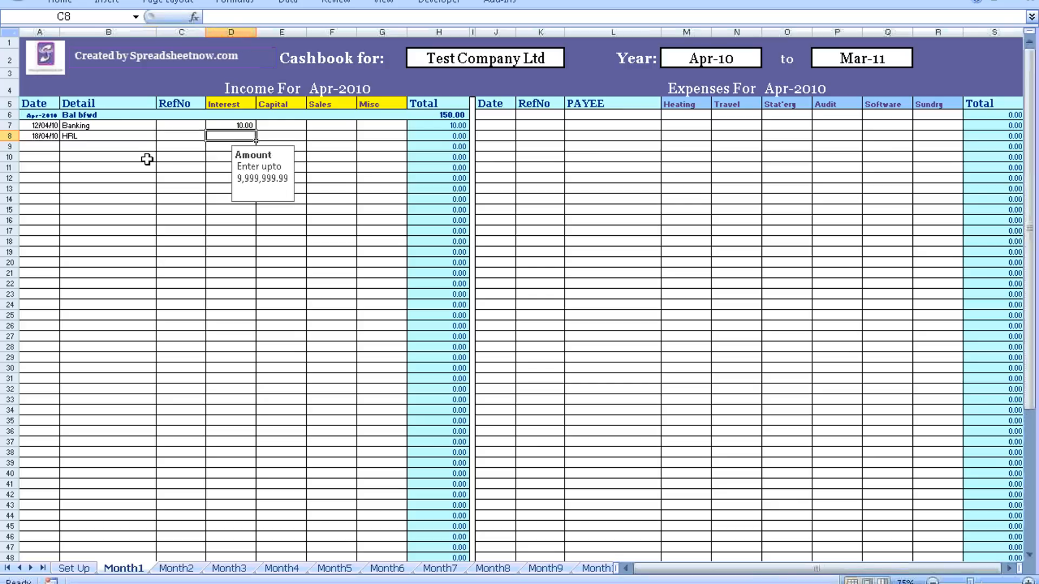
type("2000")
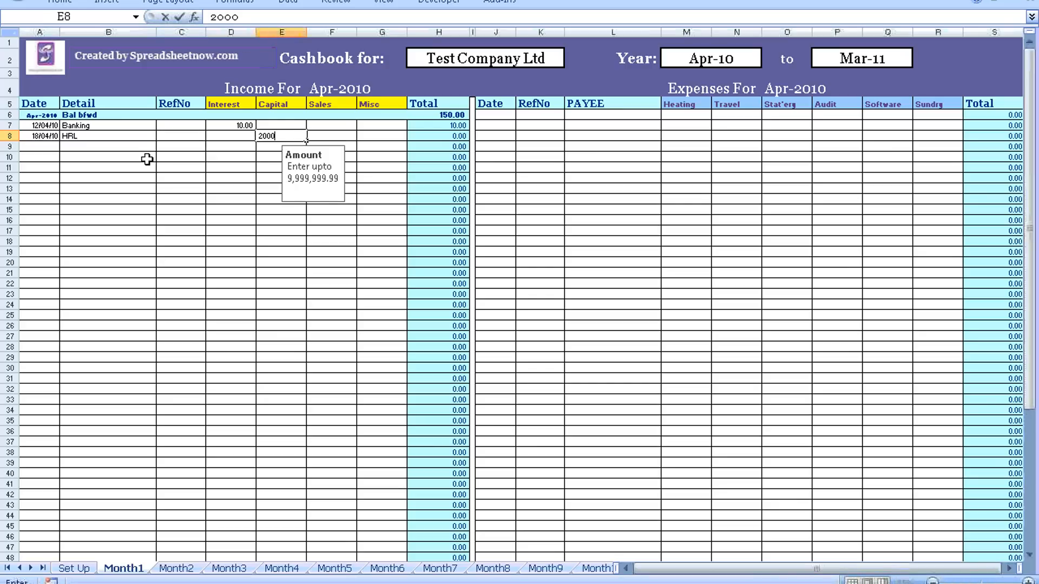
key("Tab")
key("Tab")
type("30")
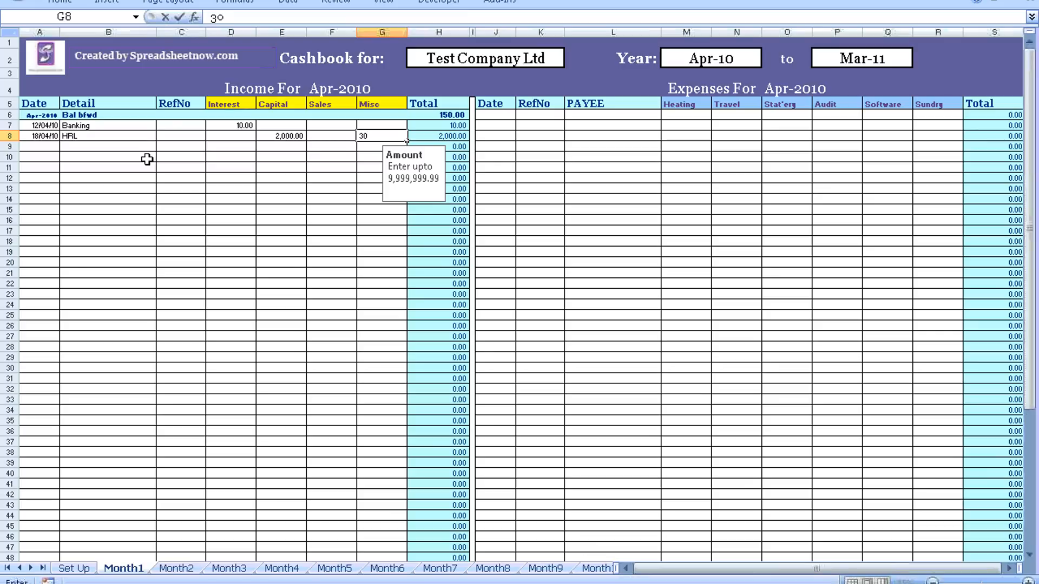
key("Tab")
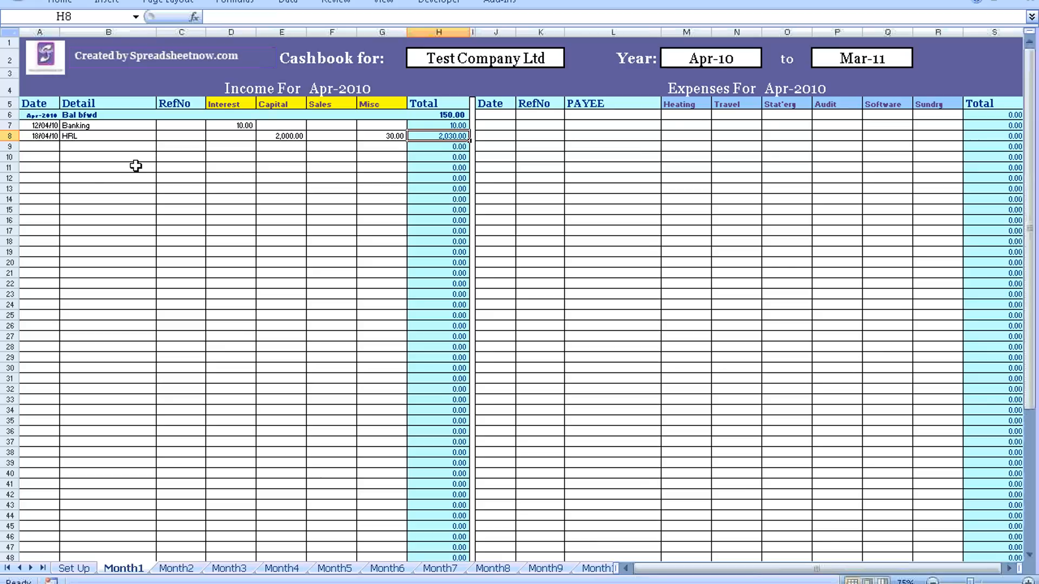
Start the first expense entry in row 6 with the date 12/04/10, using slashes throughout the date.
left_click(503, 115)
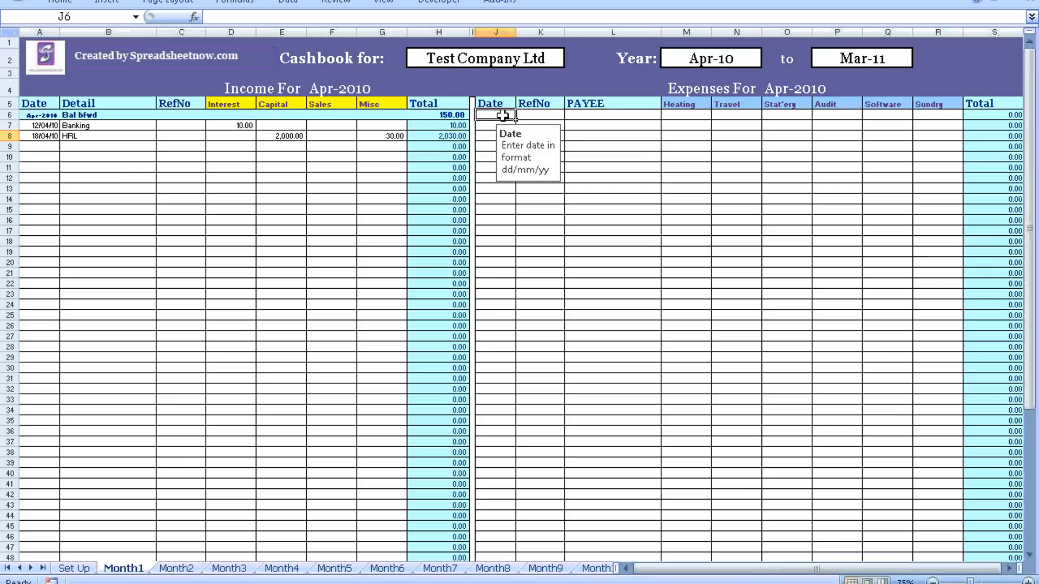
type("12.04/10")
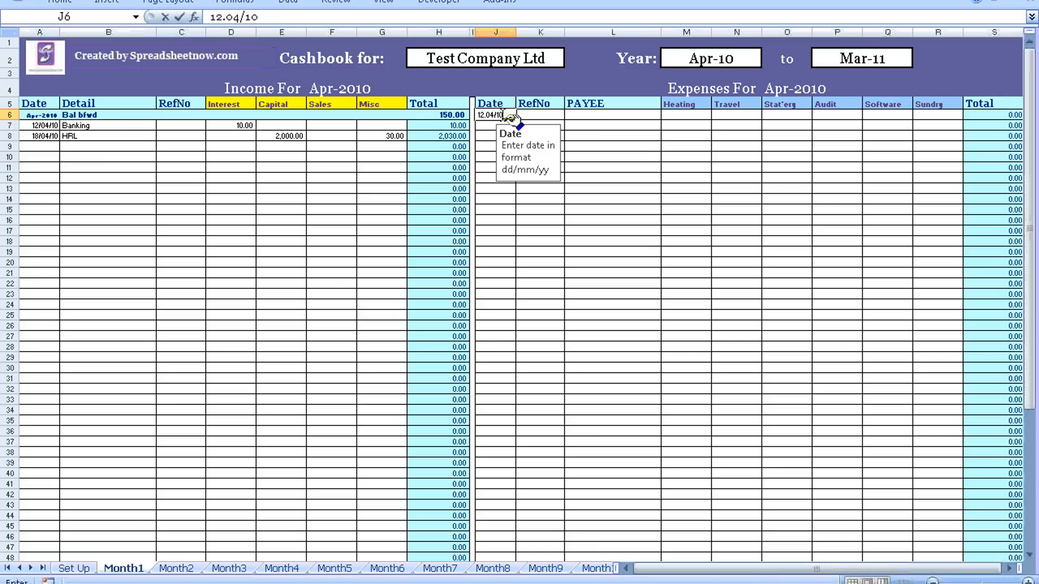
key("Return")
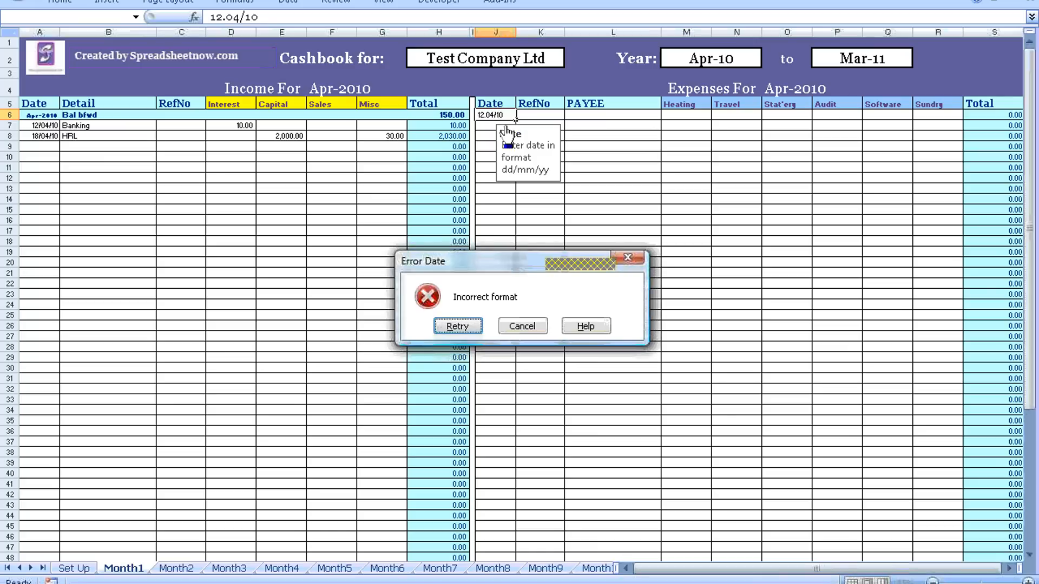
left_click(457, 326)
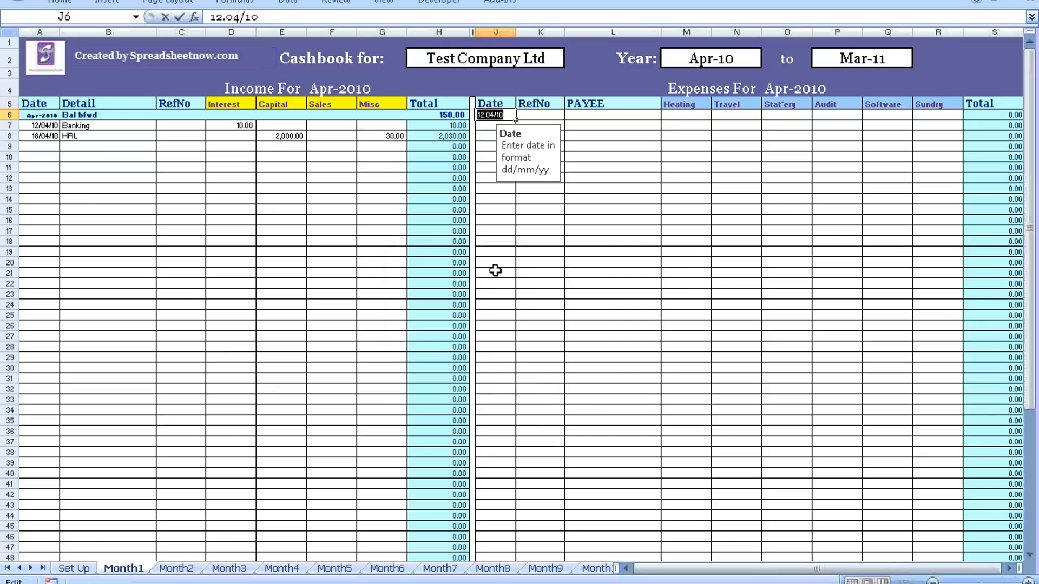
left_click(485, 115)
key("Delete")
type("/")
Complete the row 6 expense with reference number 1000014, the payee's full name and 100 under Software.
left_click(524, 114)
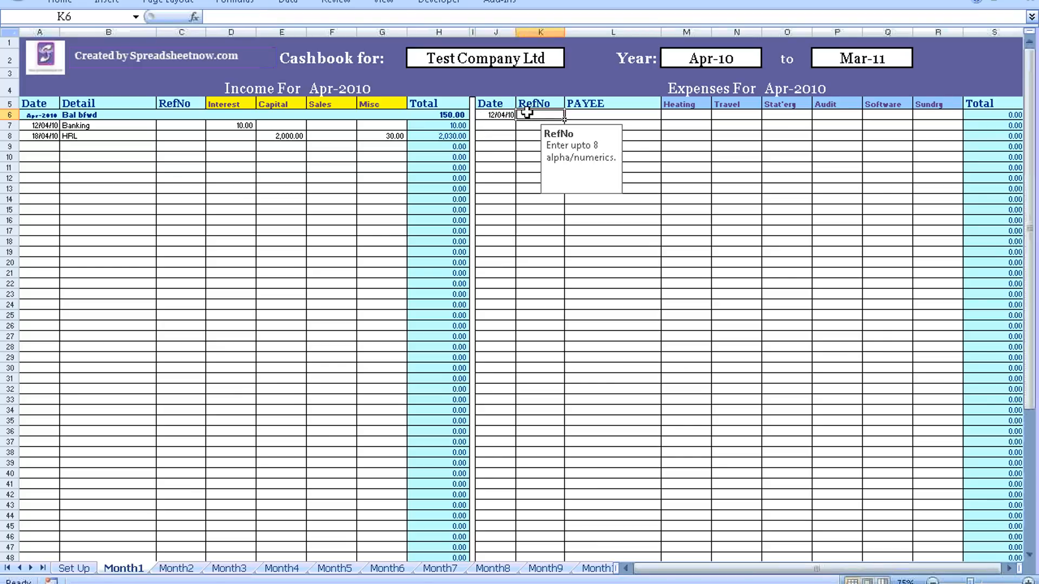
type("1000014")
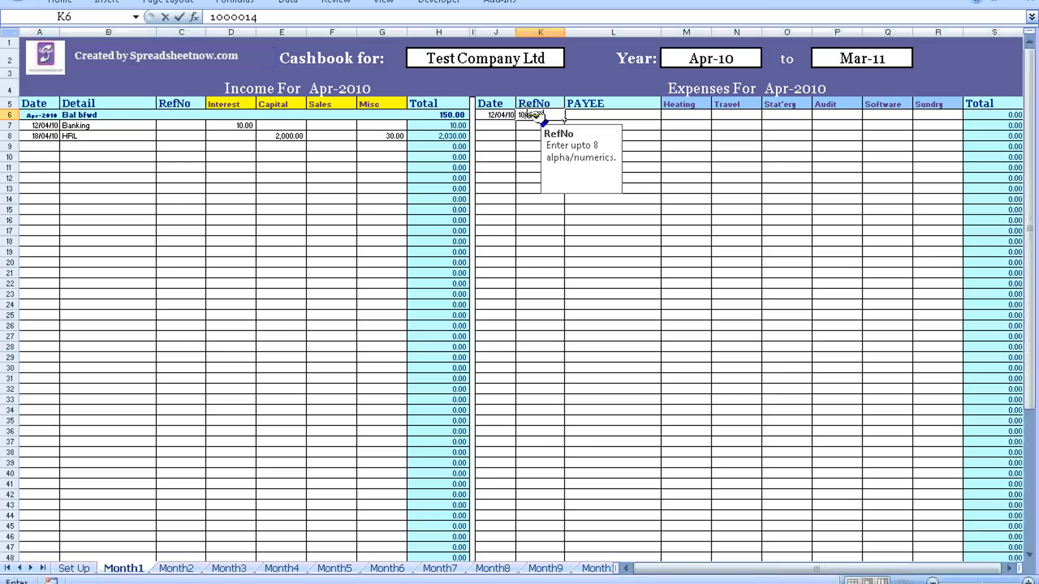
left_click(583, 113)
type("James James")
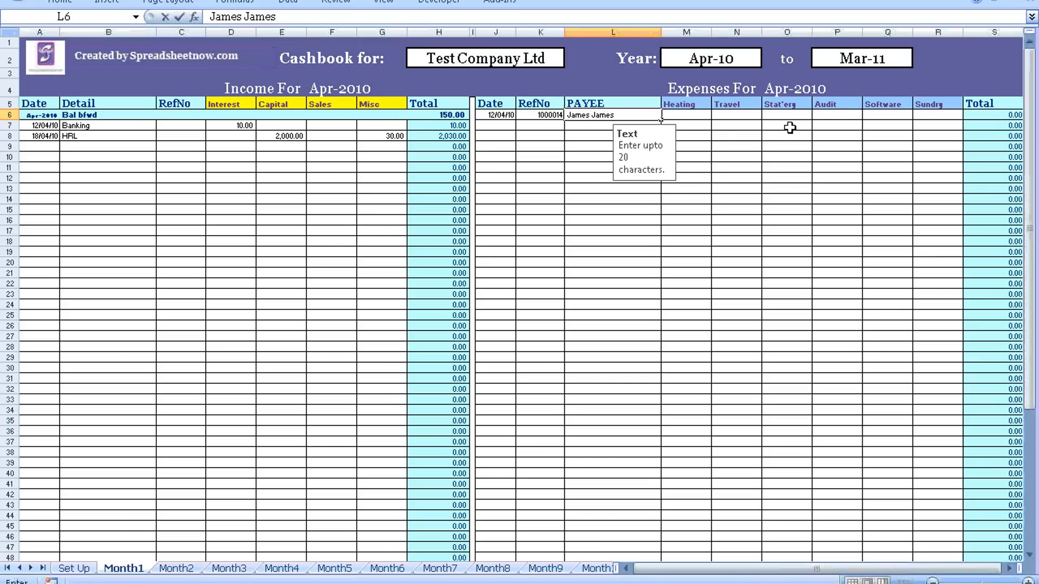
left_click(790, 116)
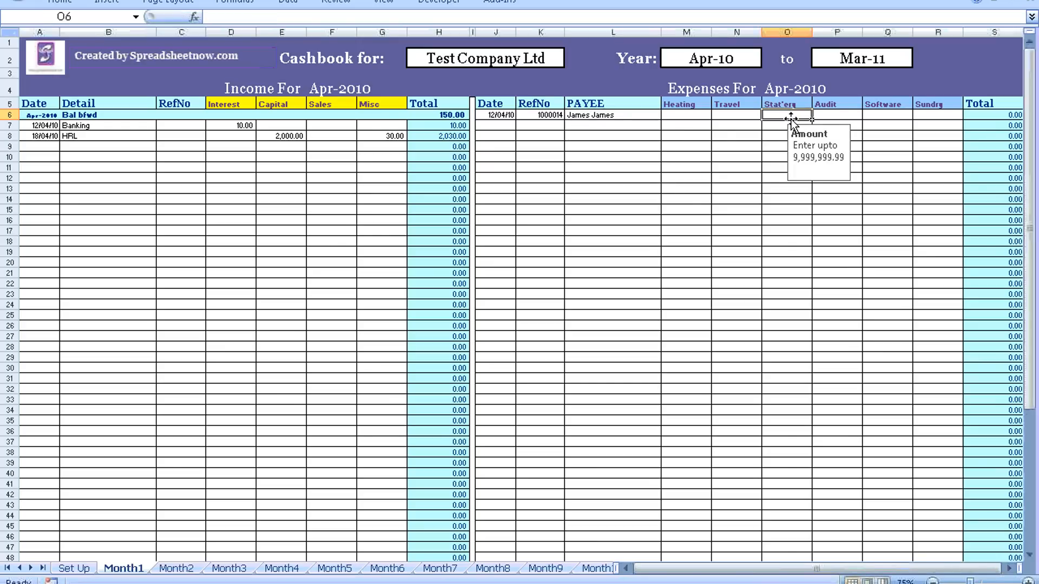
left_click(878, 116)
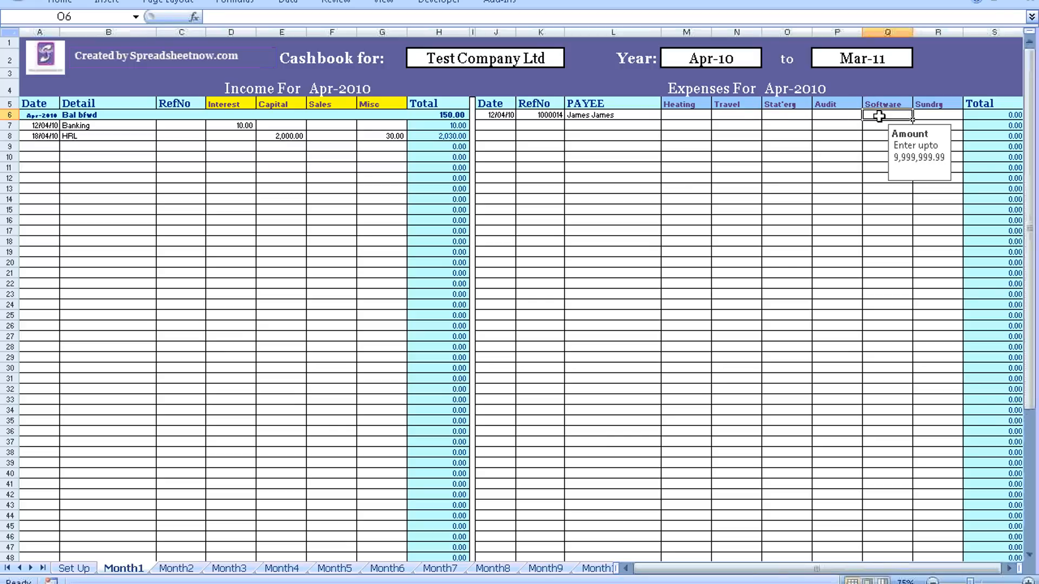
type("100")
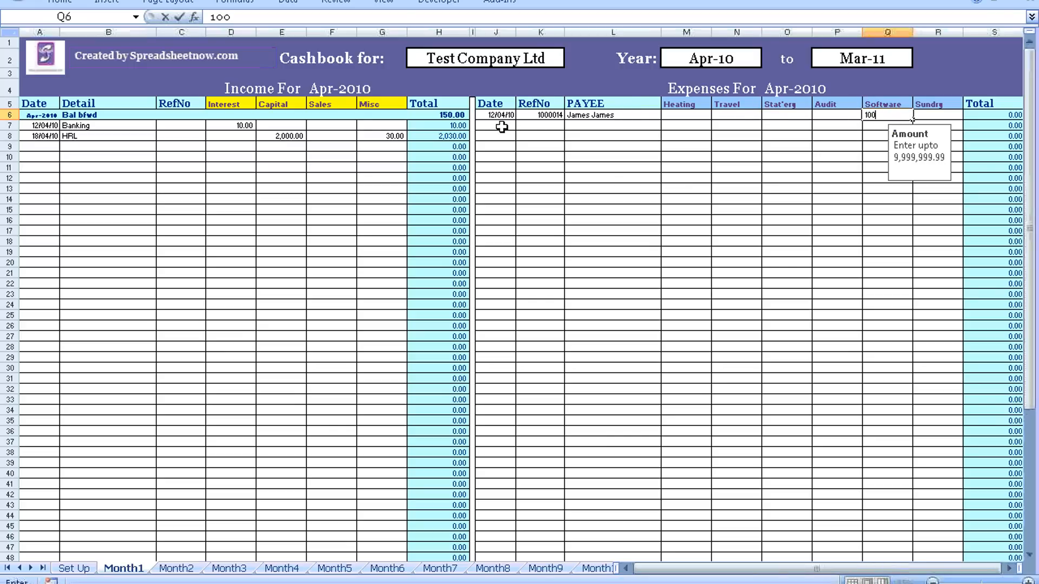
Start a second expense entry in row 7 with date 15/04/10, reference number 1000015 and the payee's full name.
left_click(502, 126)
type("15/0")
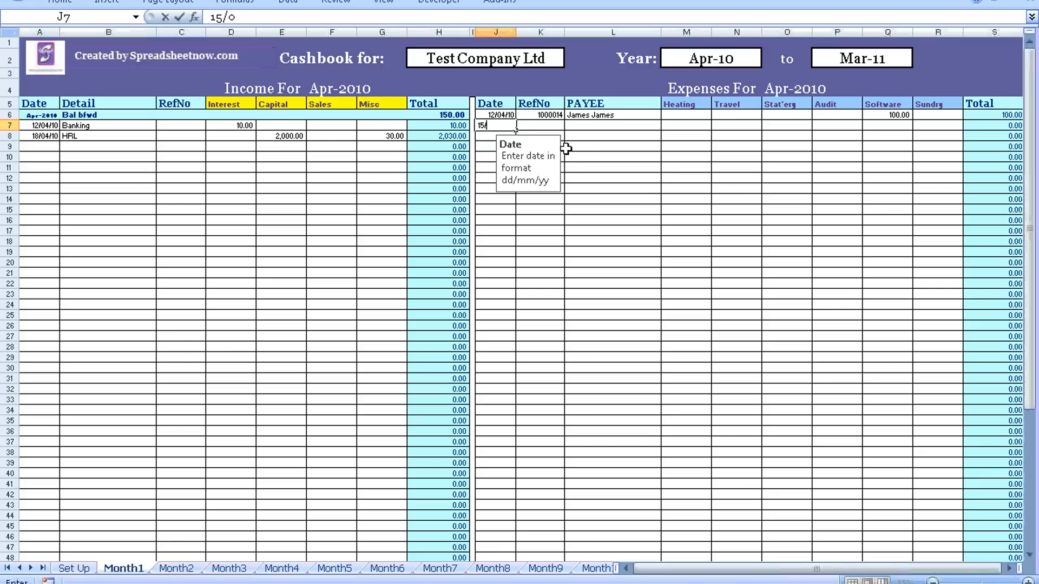
type("4/10")
left_click(549, 125)
type("1000015")
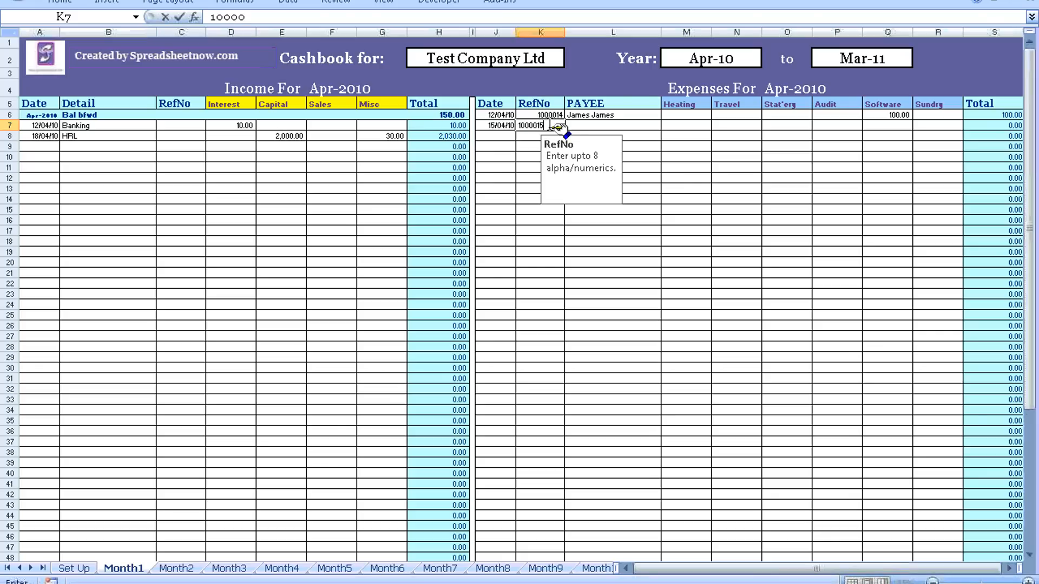
left_click(574, 128)
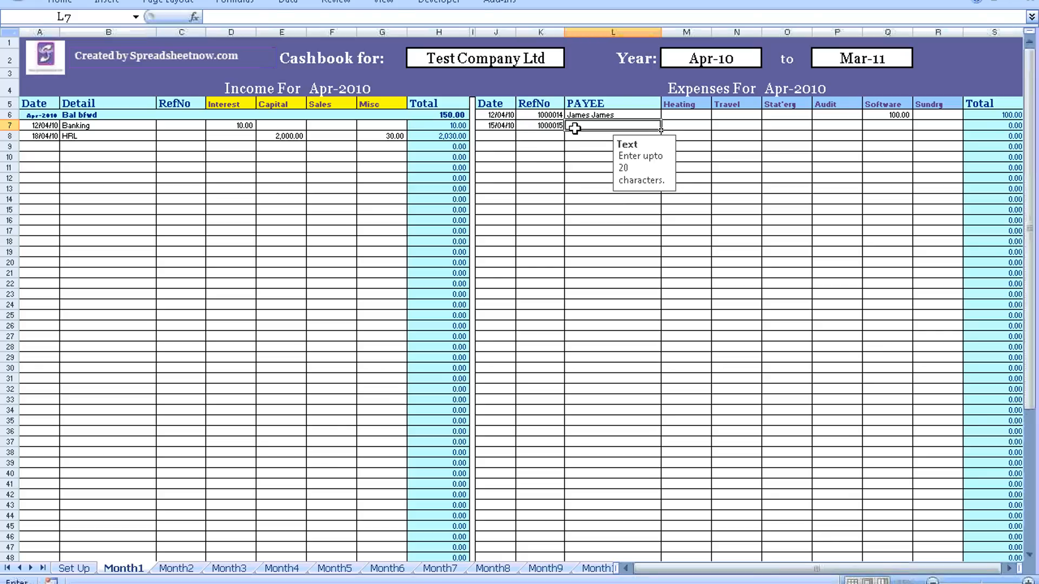
type("Hel")
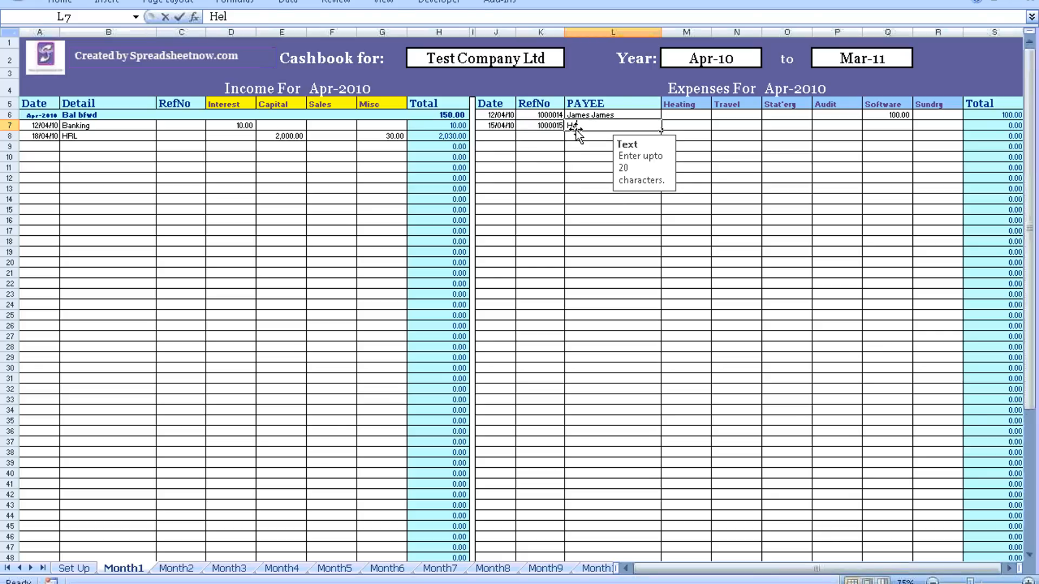
type("en Smith")
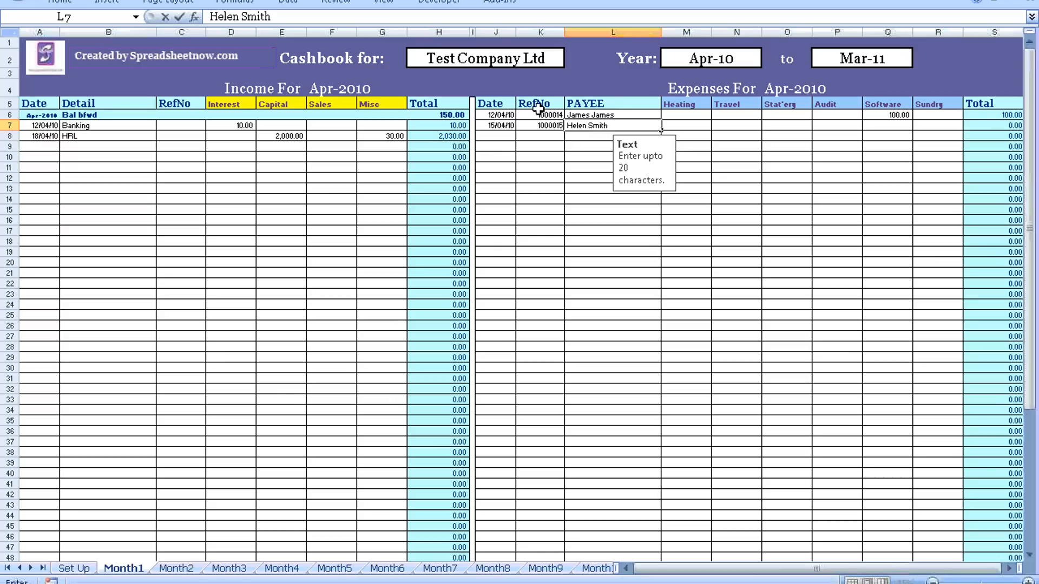
Enter 200 under Stat'ery and 3.75 under Sundry for the row 7 expense.
left_click(781, 127)
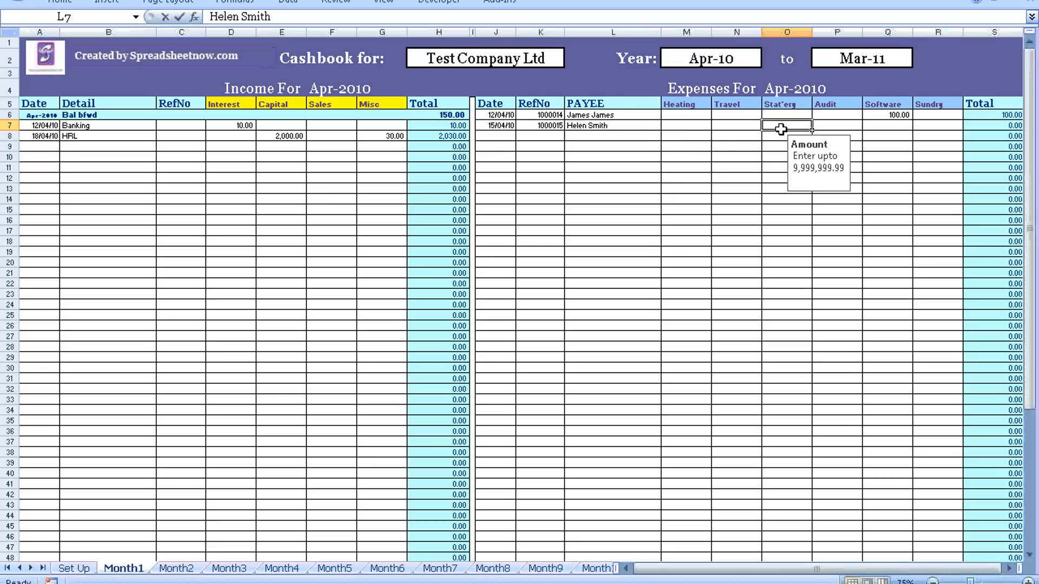
type("200")
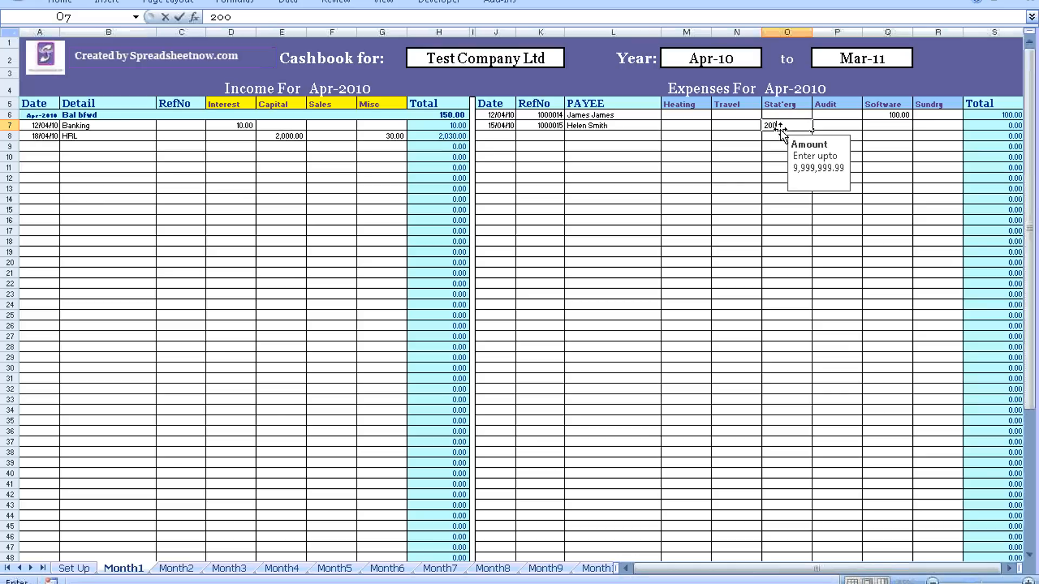
left_click(928, 126)
type("3")
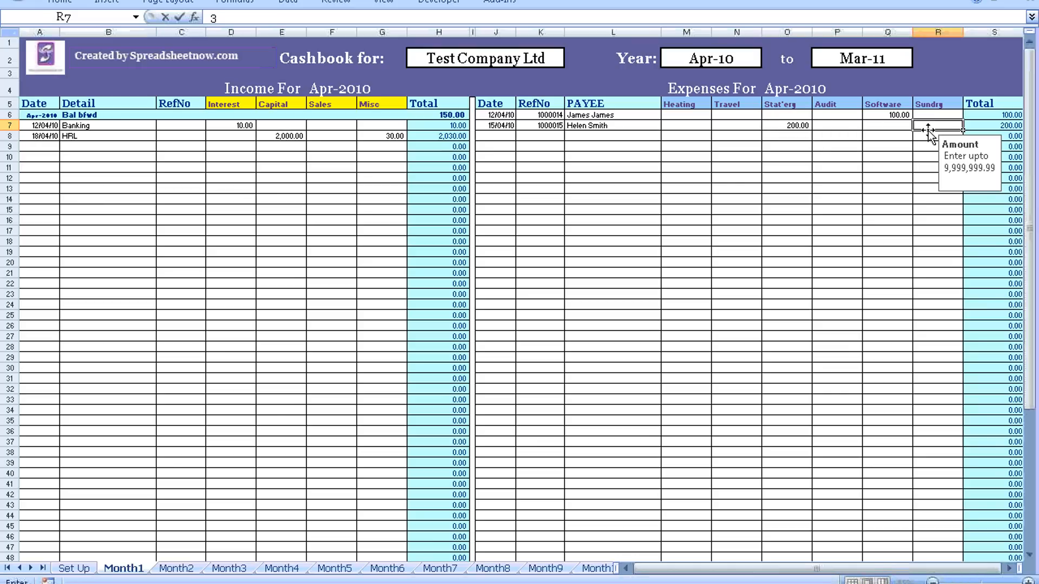
type(".75")
left_click(915, 138)
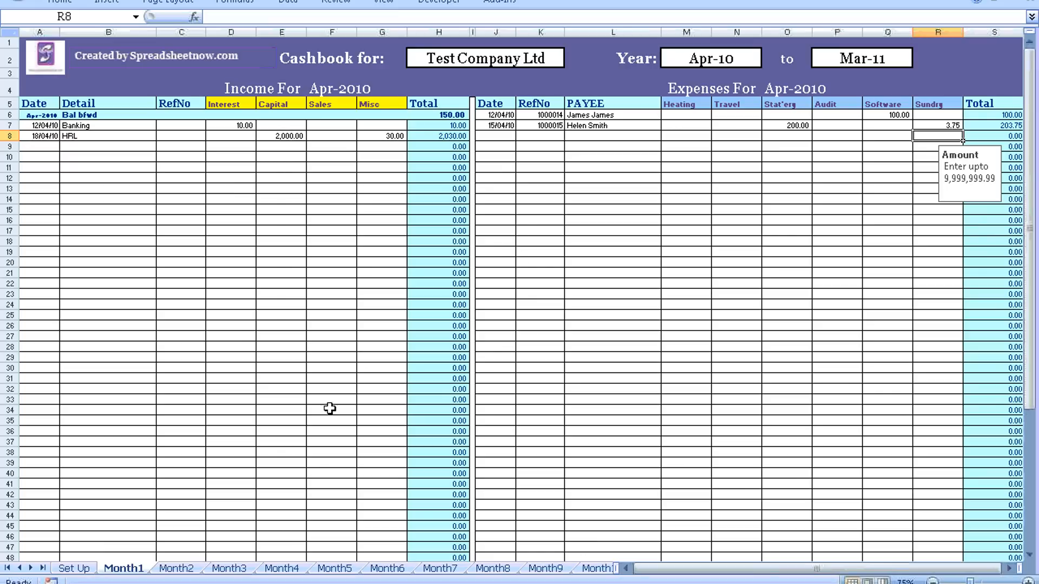
Open the Summary sheet to review the financial year's income and expense totals.
left_click(42, 568)
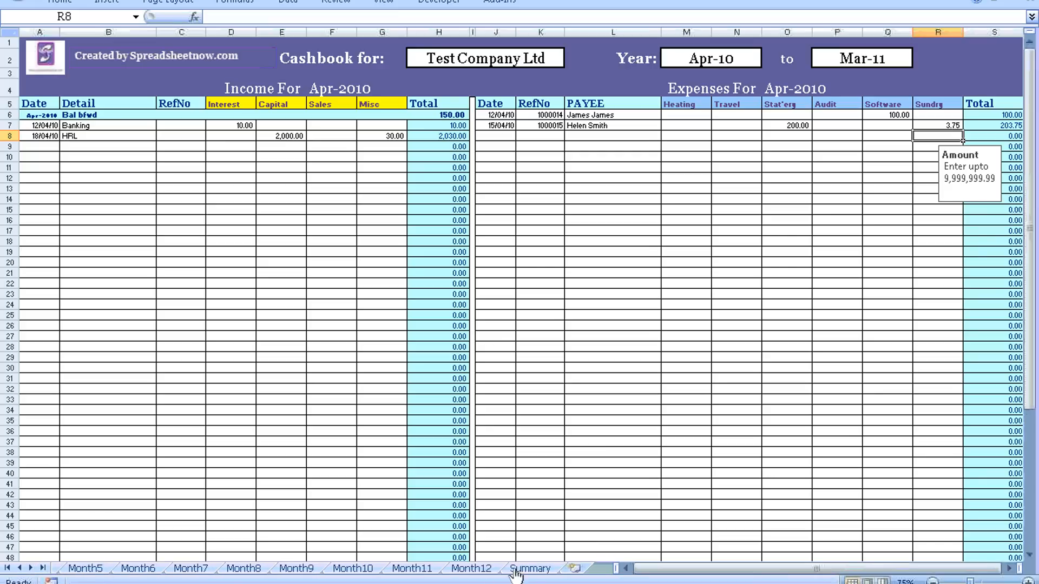
left_click(531, 571)
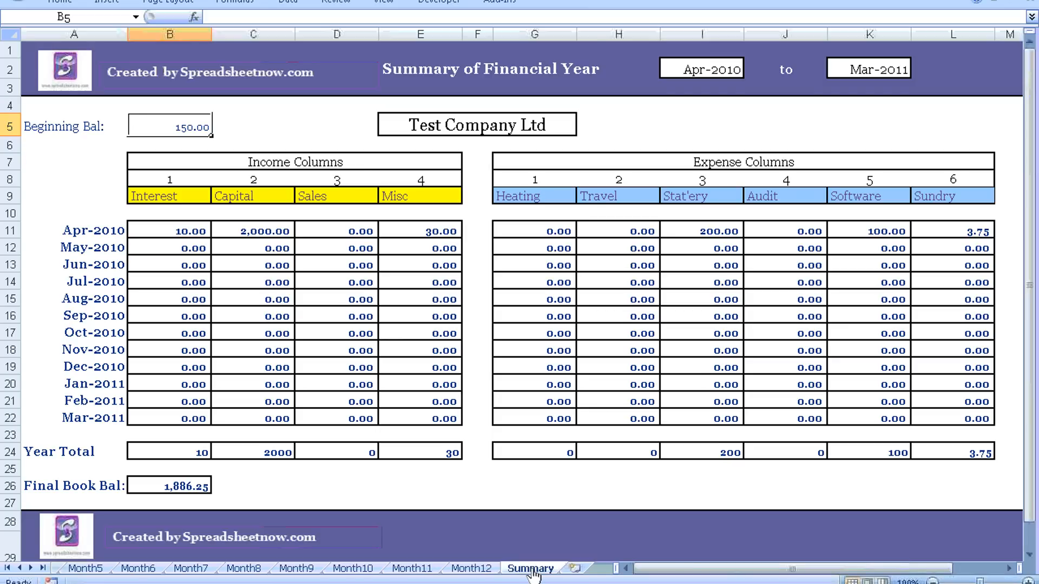